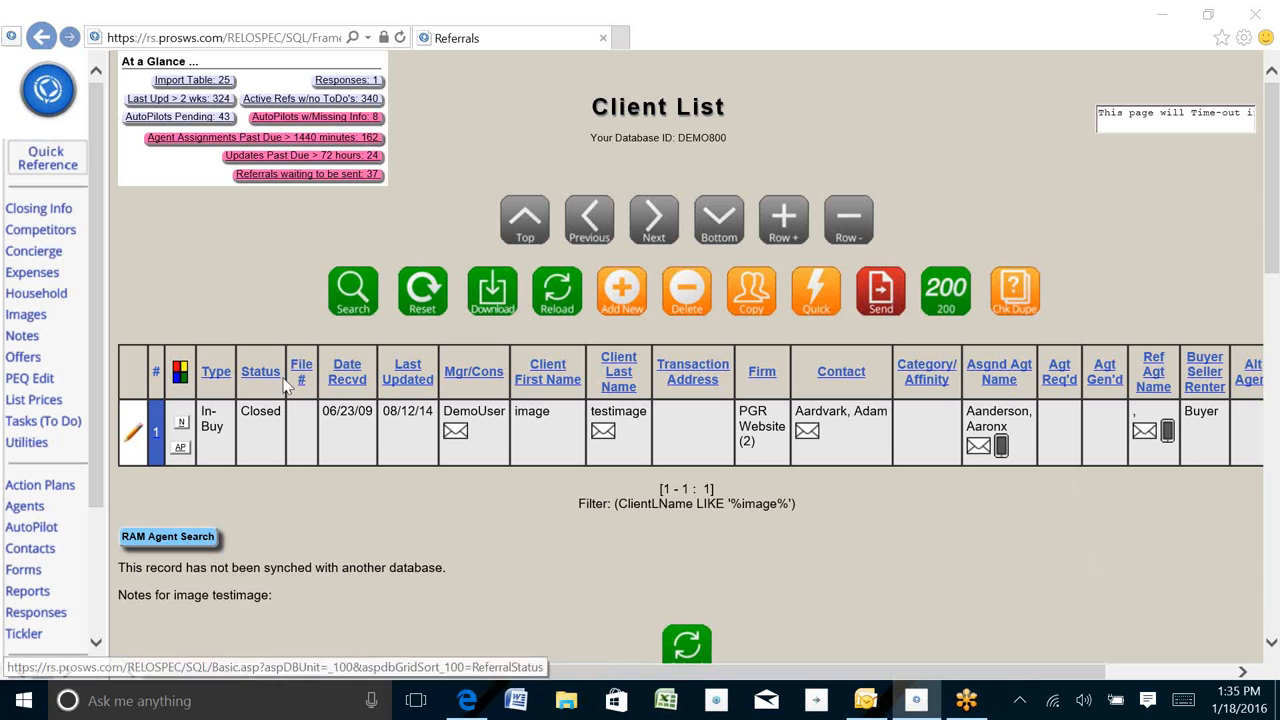
- Open the DemoUser record in the Users settings, check the Show Referrals Images option, and close the record
drag(514, 413, 558, 412)
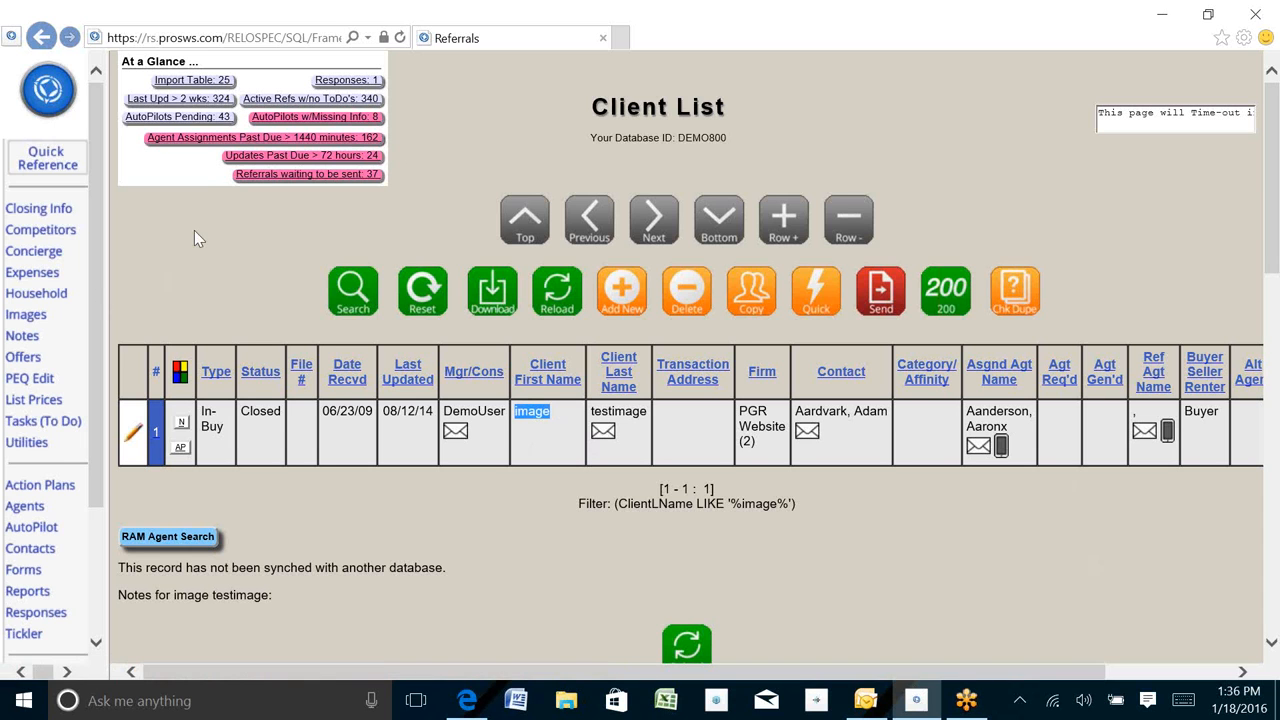
click(48, 88)
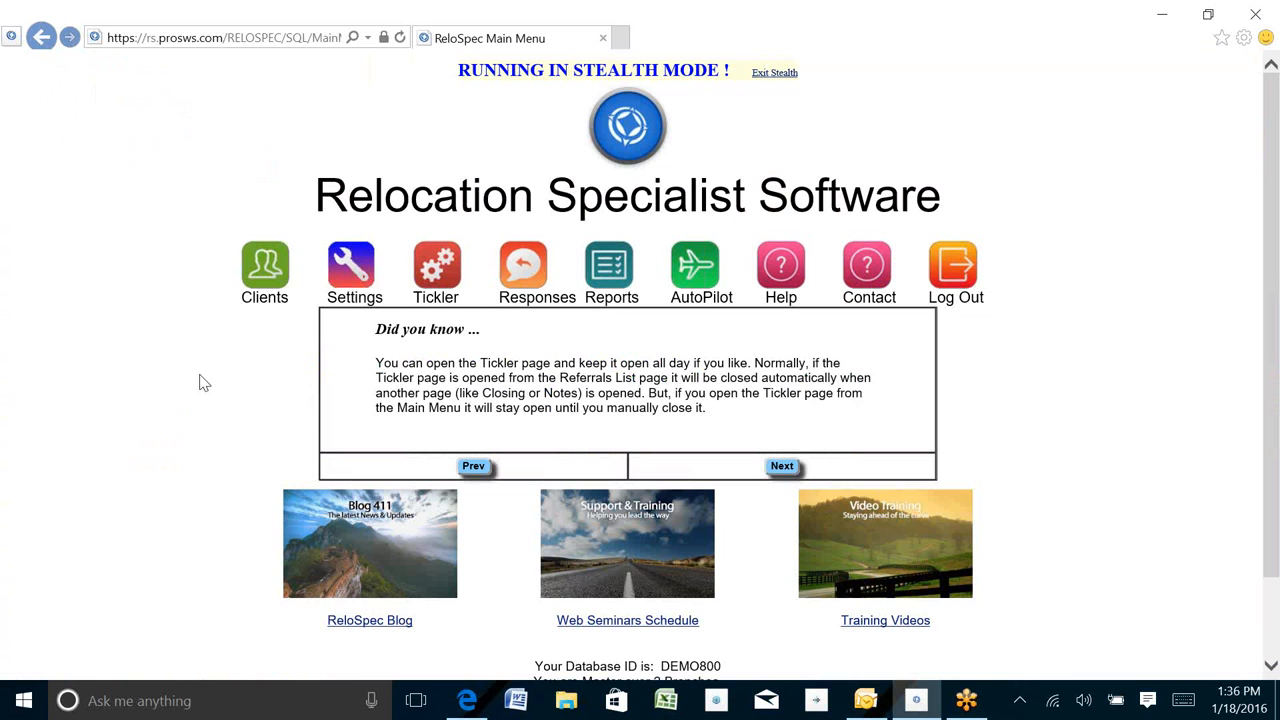
click(352, 280)
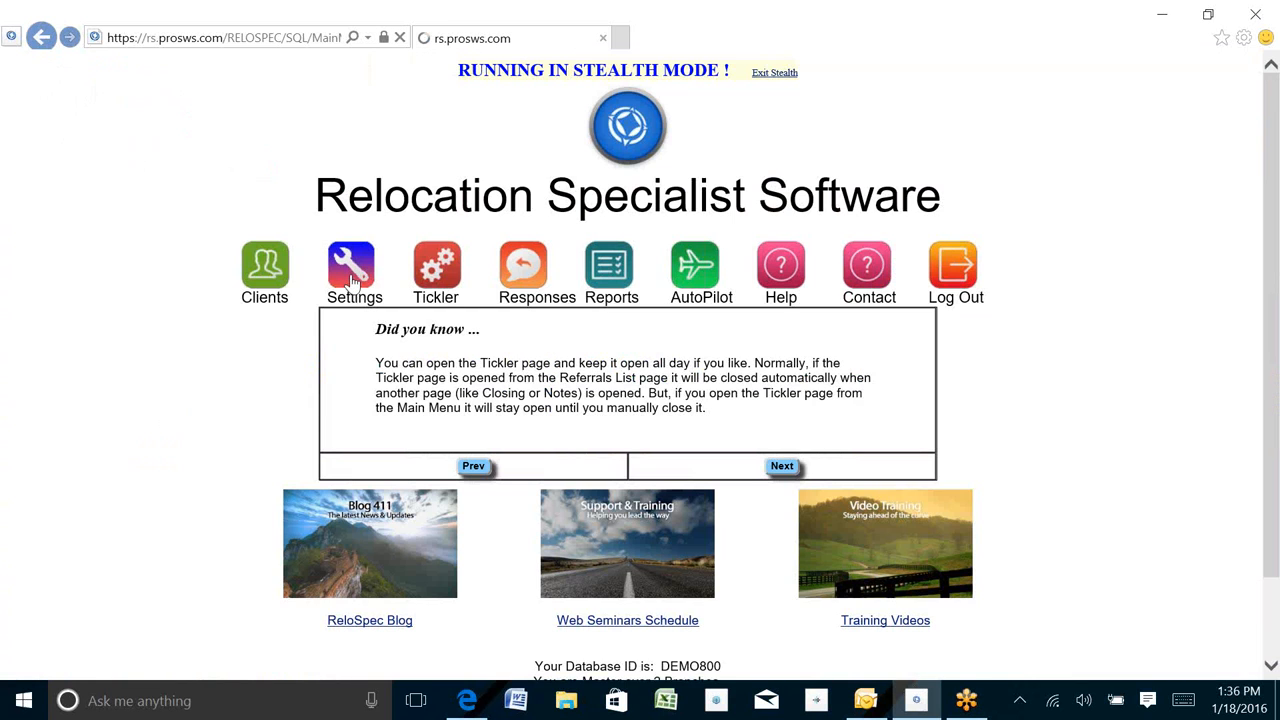
click(30, 160)
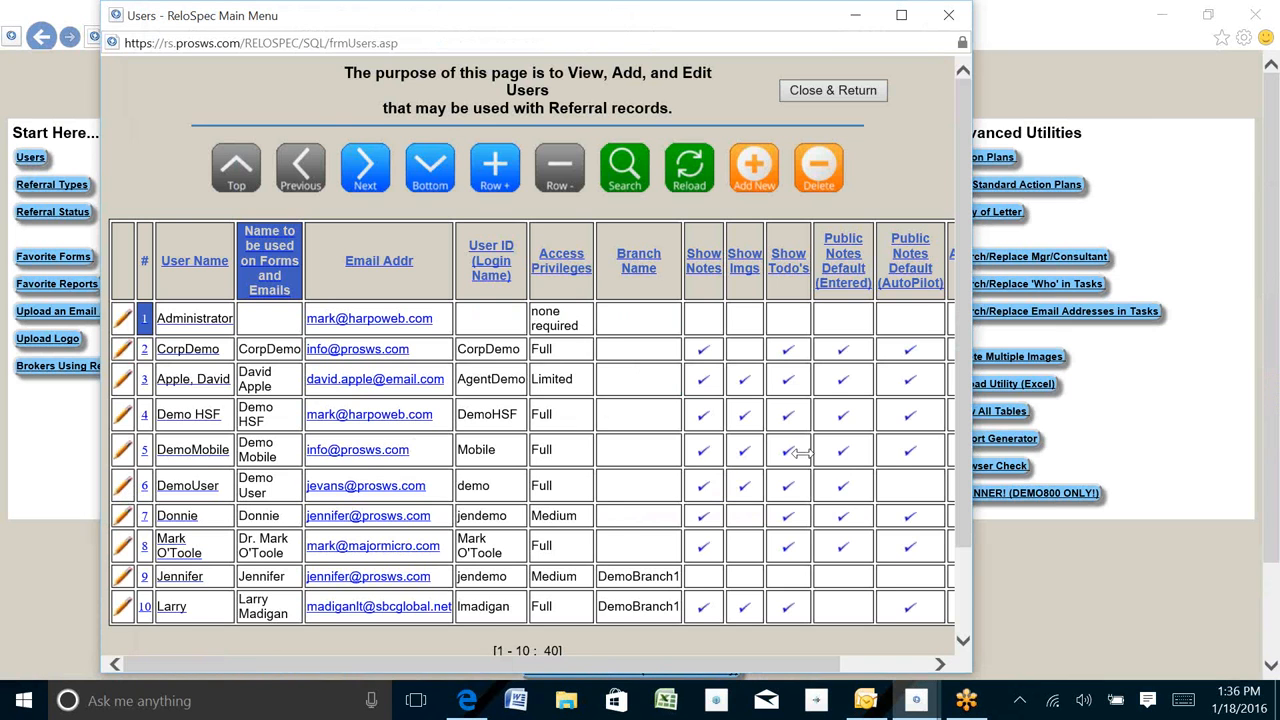
click(144, 485)
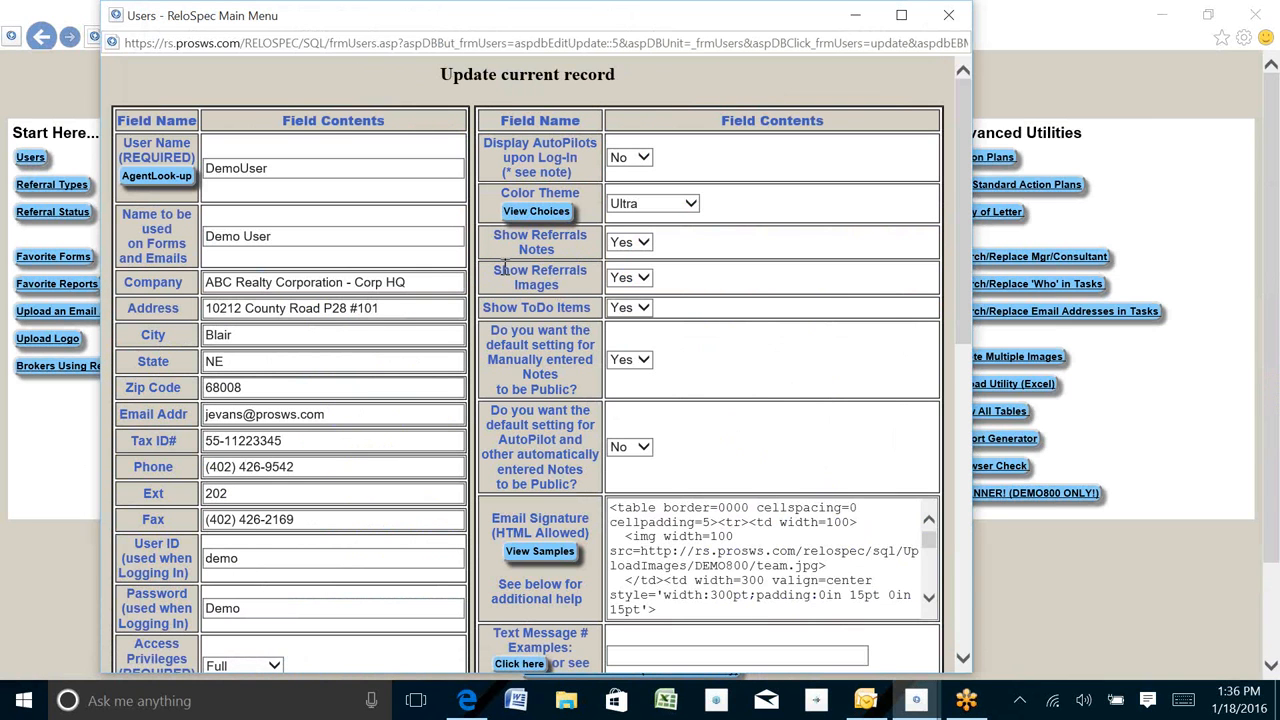
drag(488, 271, 592, 286)
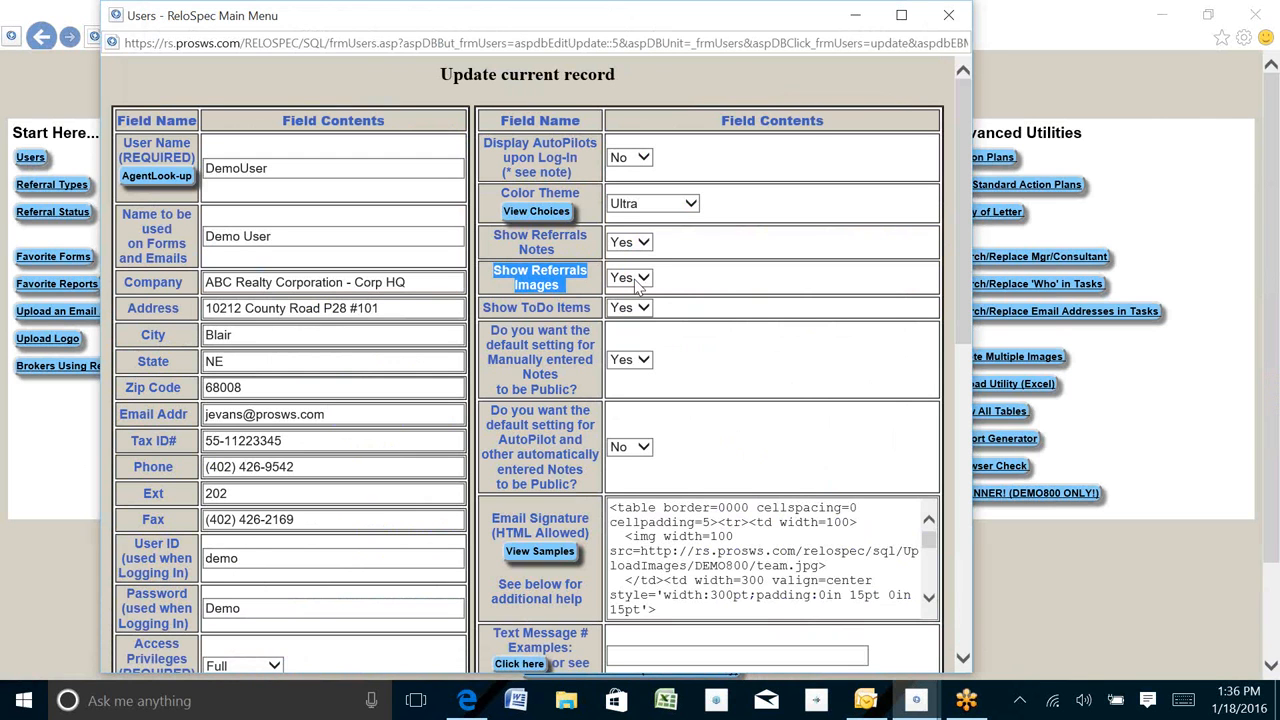
click(948, 15)
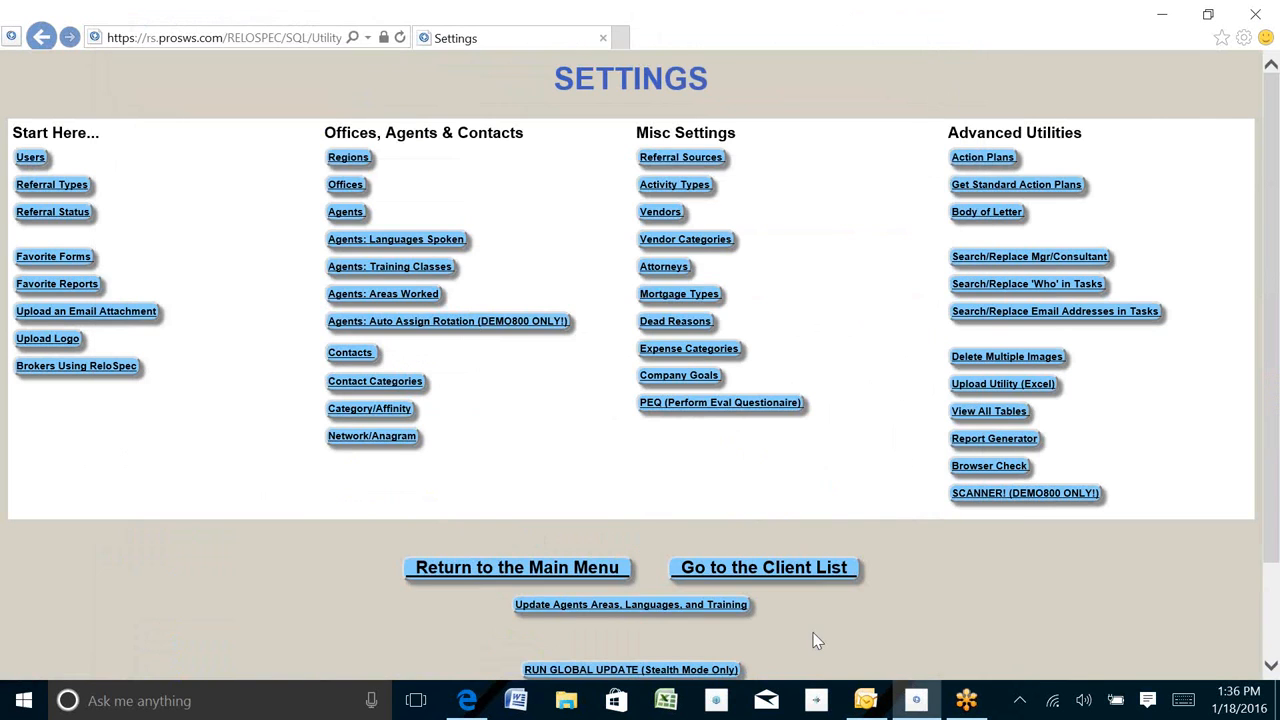
- Go to the client list and filter it for transferee last names containing "image"
click(762, 570)
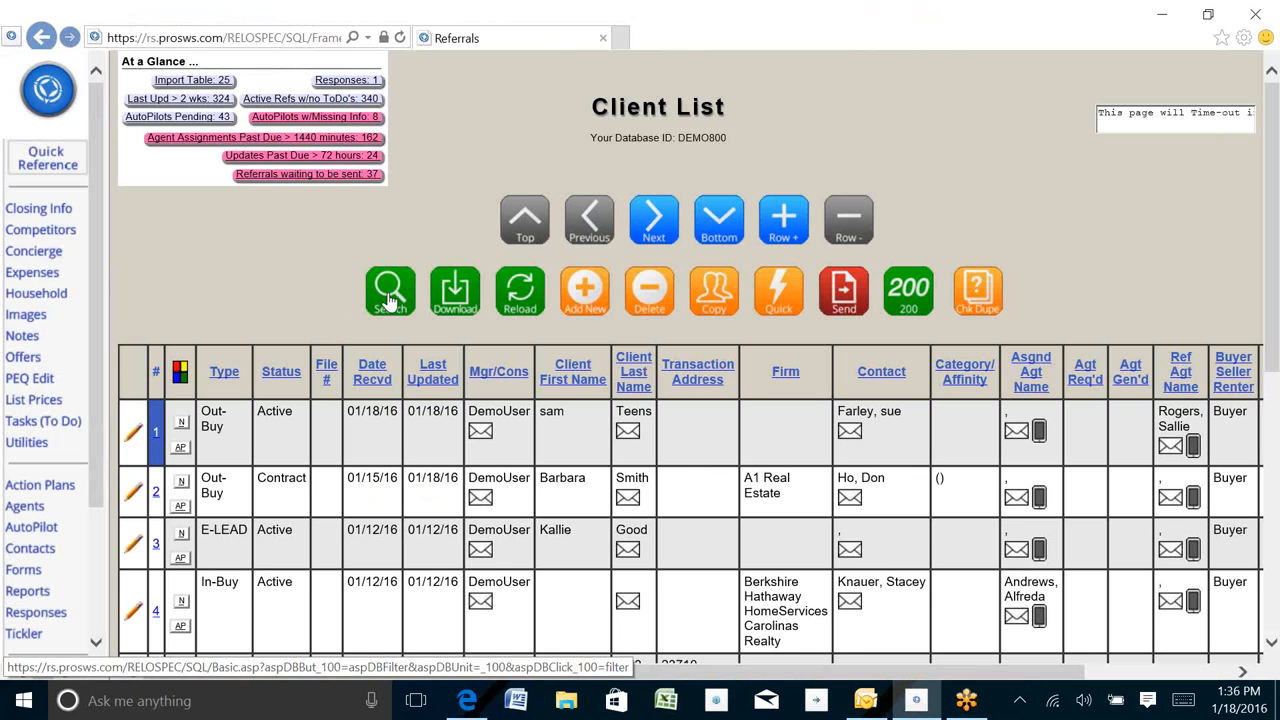
click(390, 293)
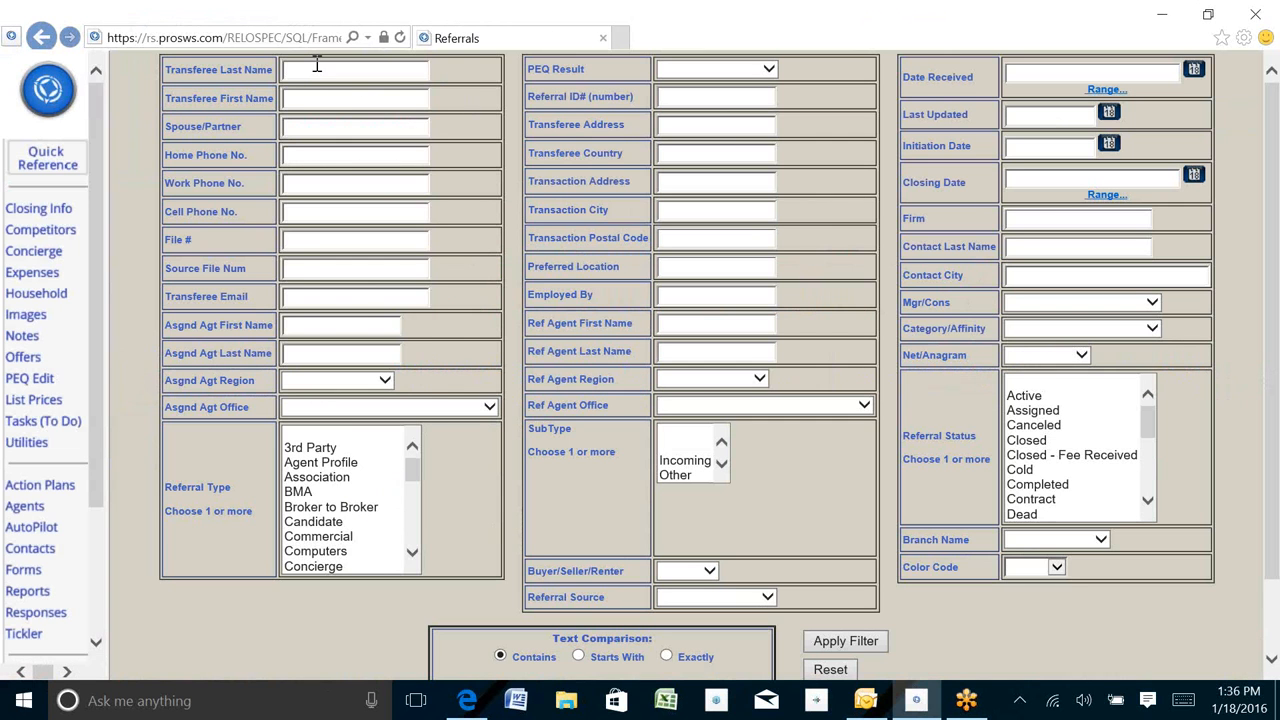
click(316, 65)
text(image)
key(Return)
click(603, 270)
key(BackSpace)
key(Return)
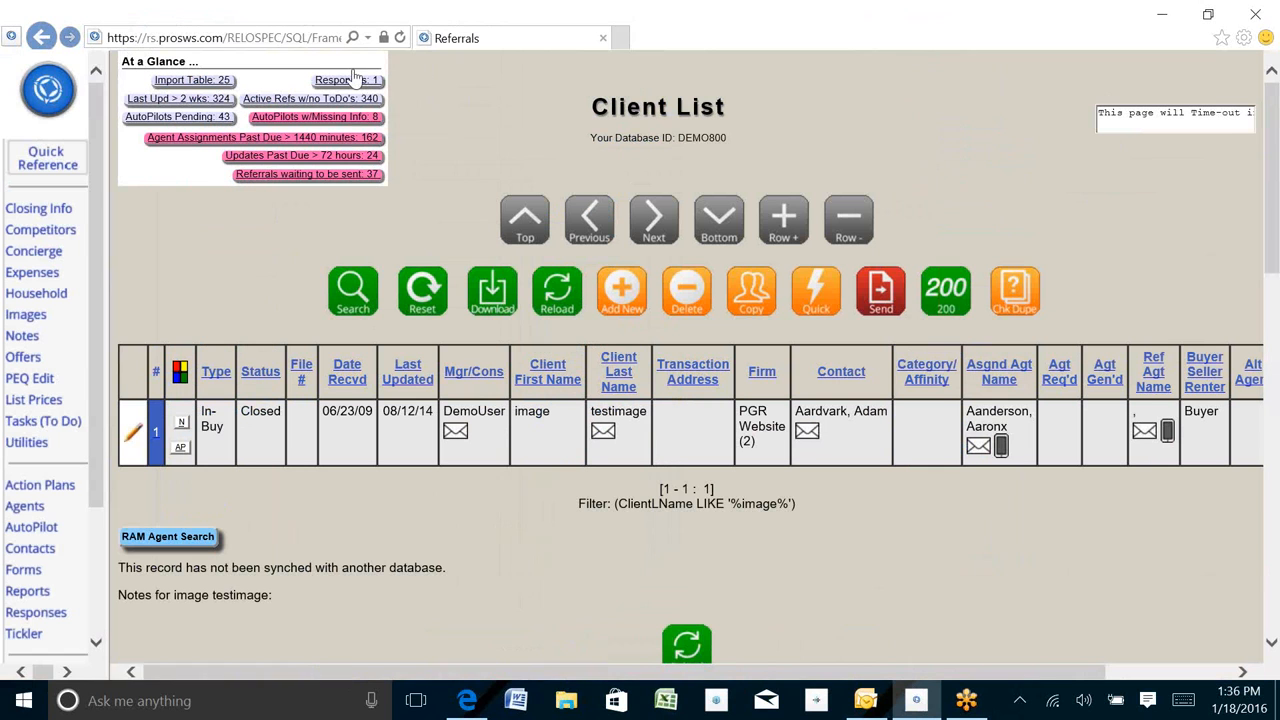
- Open the image upload page for the listed client, review its storage limit and upload options, and cancel the upload
click(28, 316)
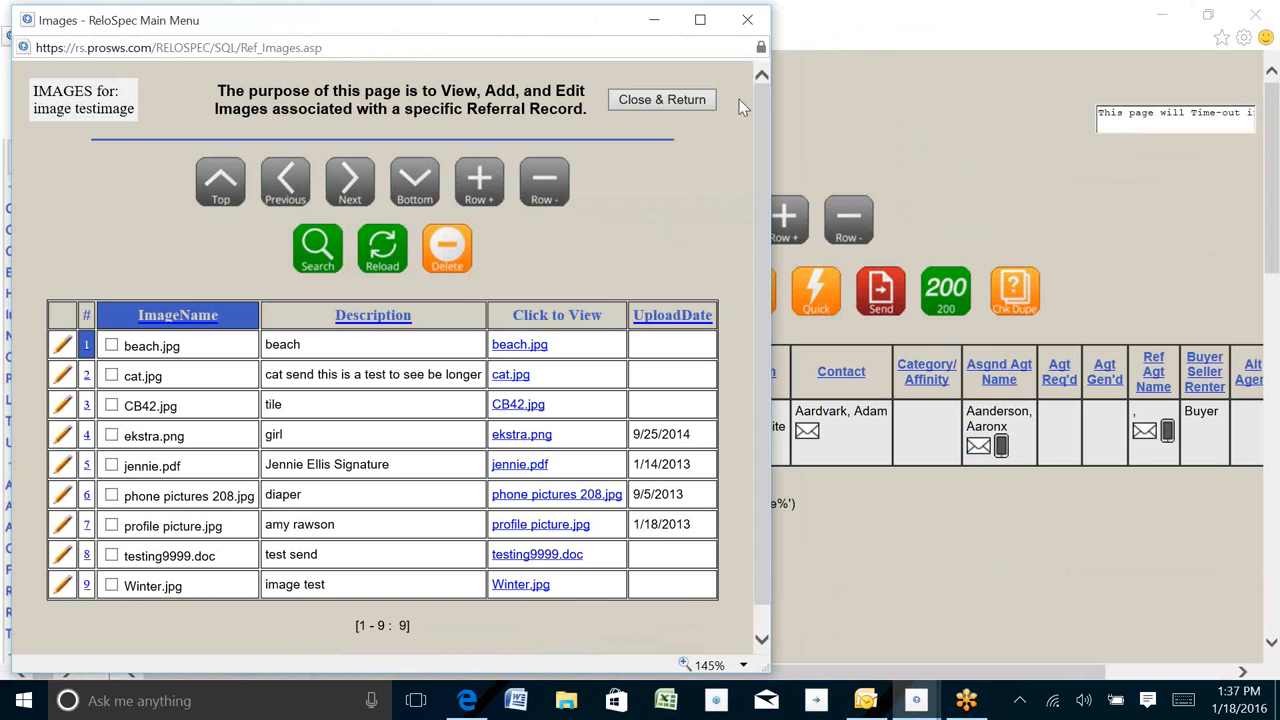
scroll(760, 255, down, 1)
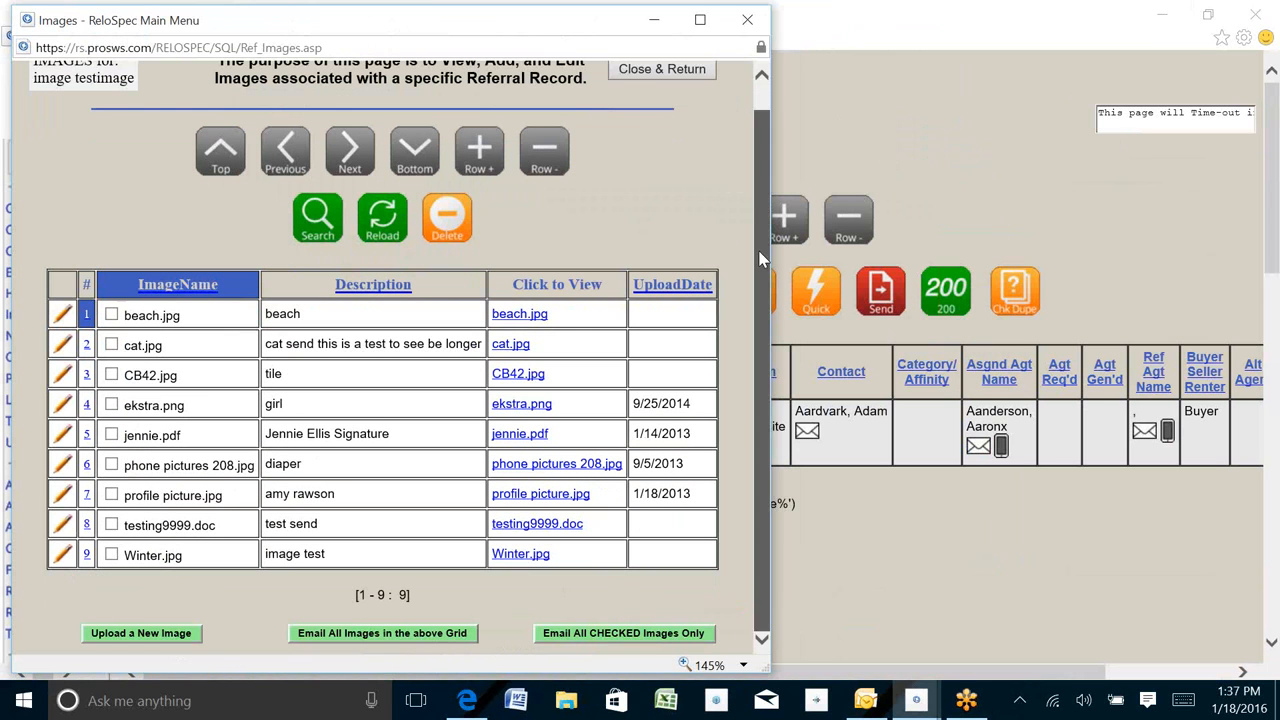
click(146, 636)
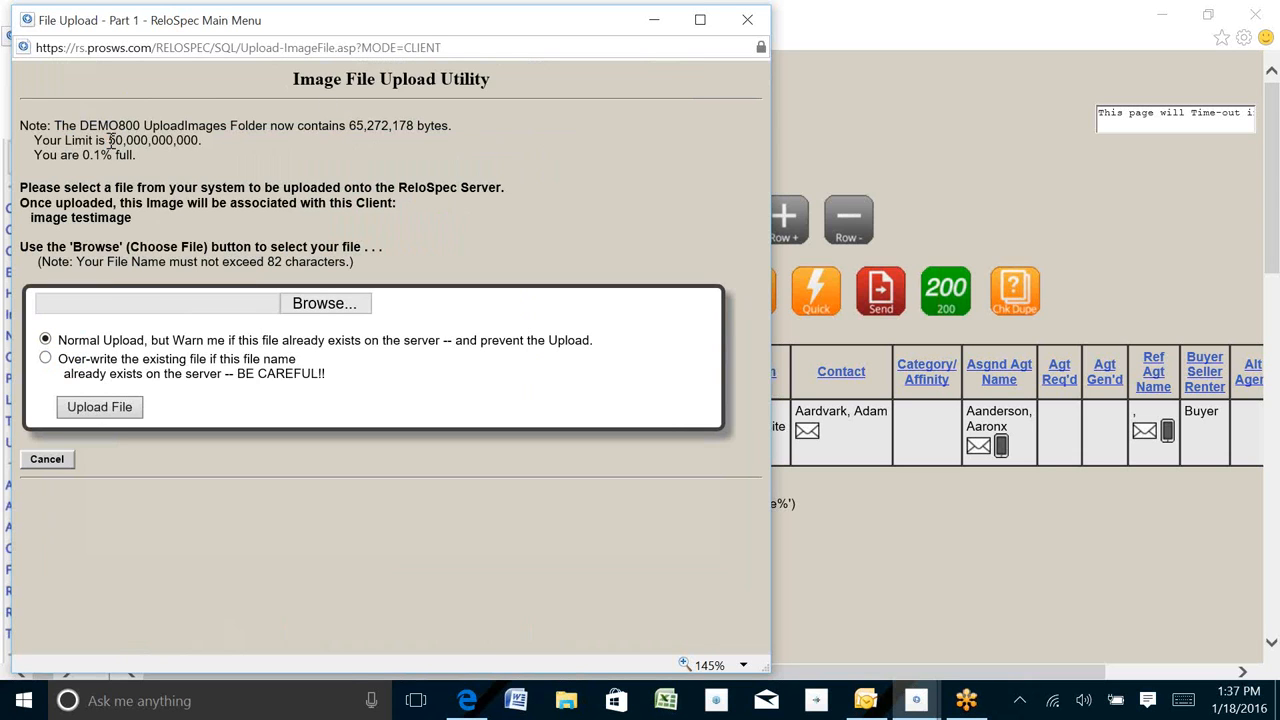
drag(109, 140, 232, 147)
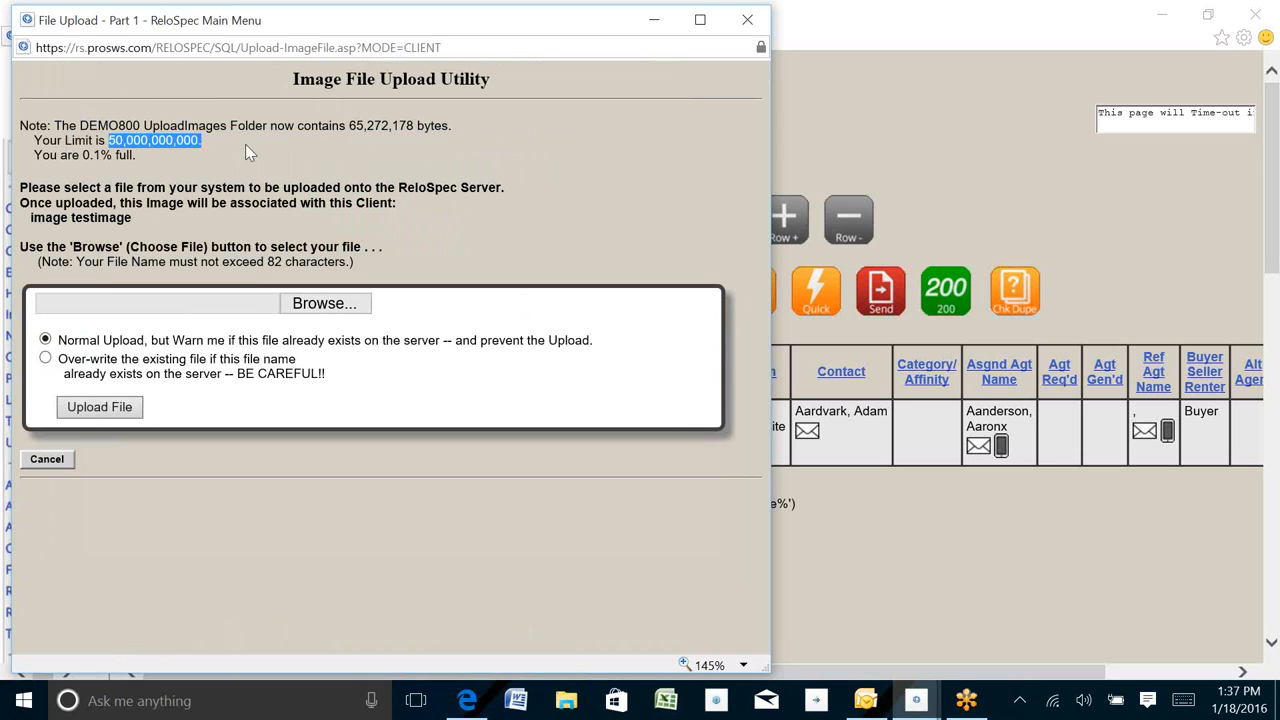
drag(33, 155, 155, 161)
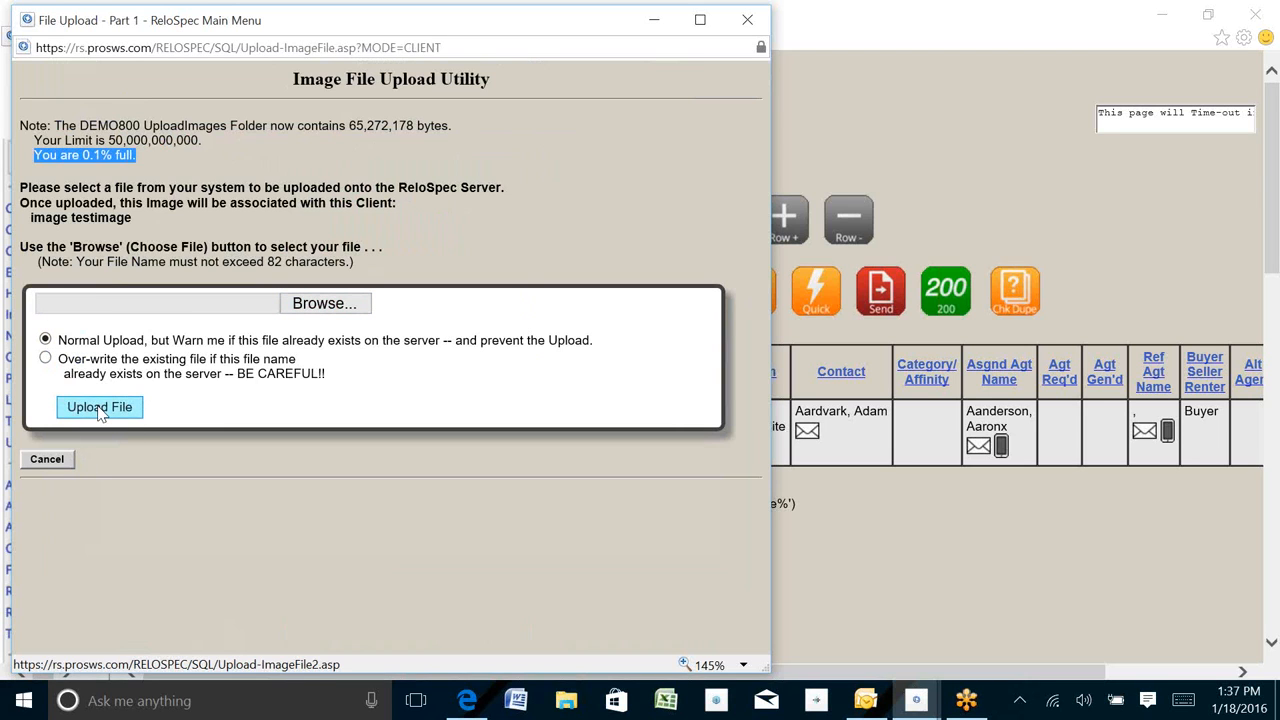
click(61, 339)
drag(61, 339, 624, 339)
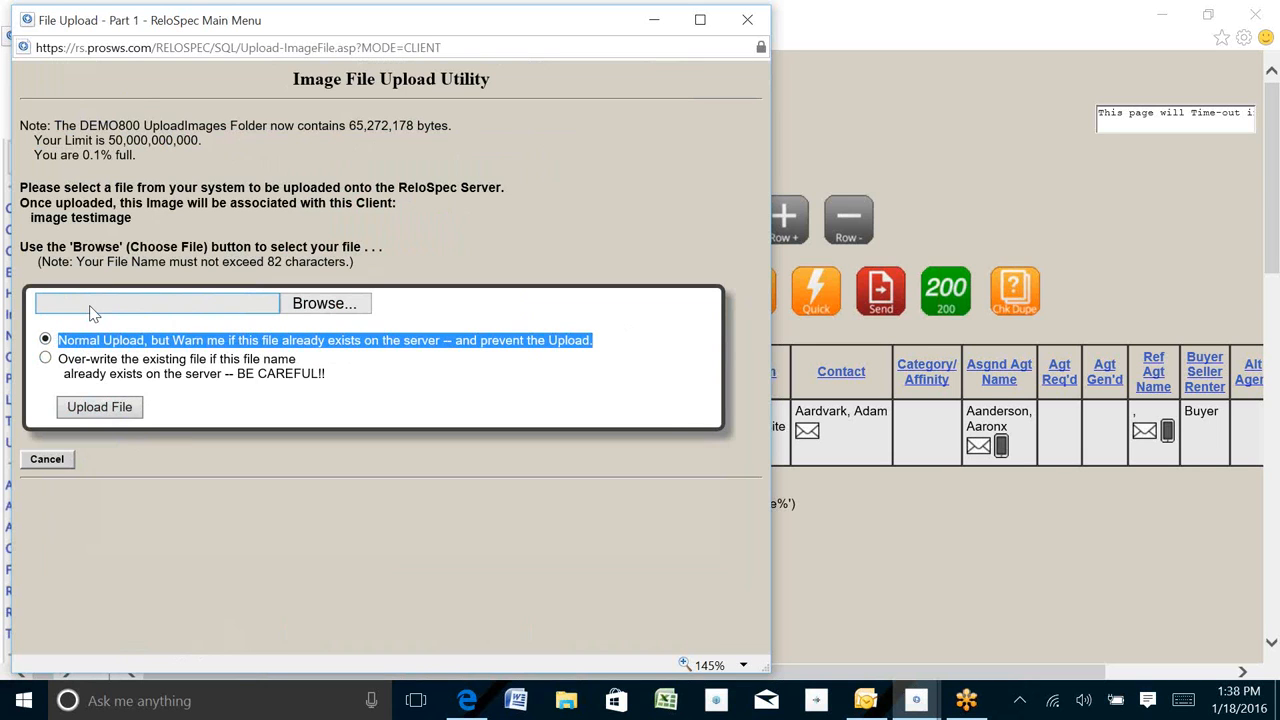
click(47, 461)
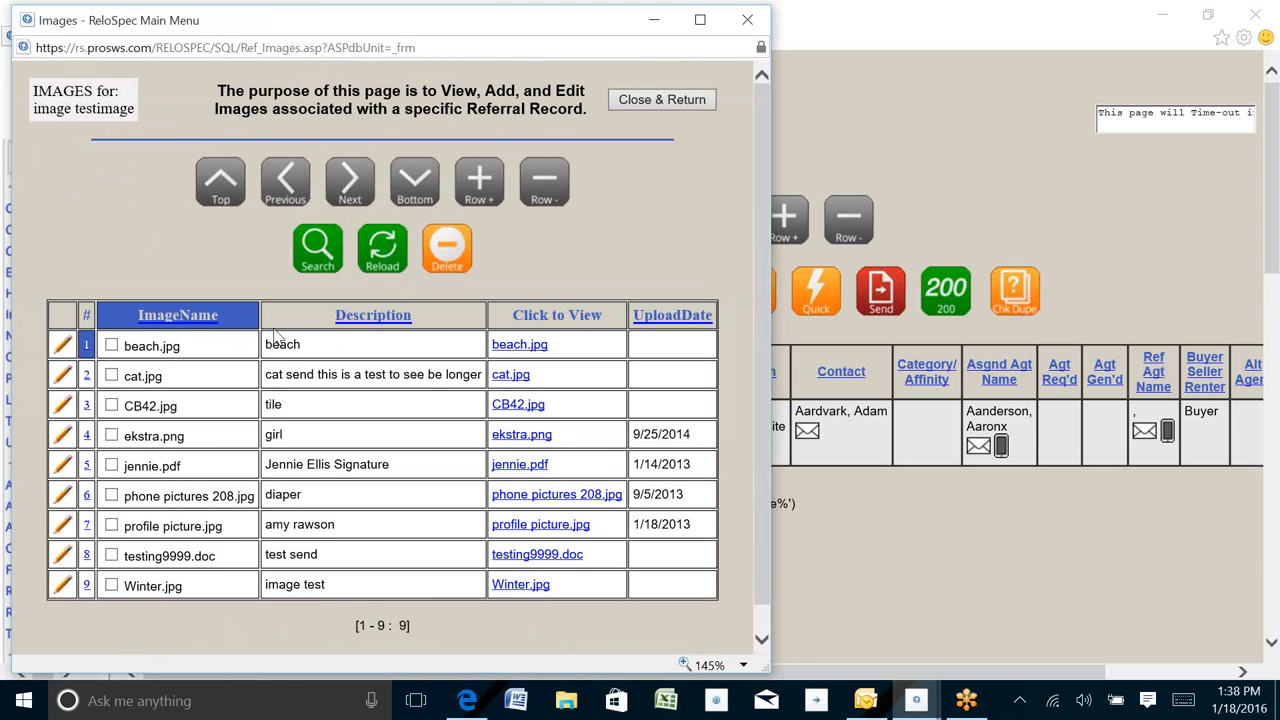
- Close the client's Images window, dismissing the mail notification, and review the images grid beneath the client record
double_click(272, 344)
drag(72, 110, 133, 110)
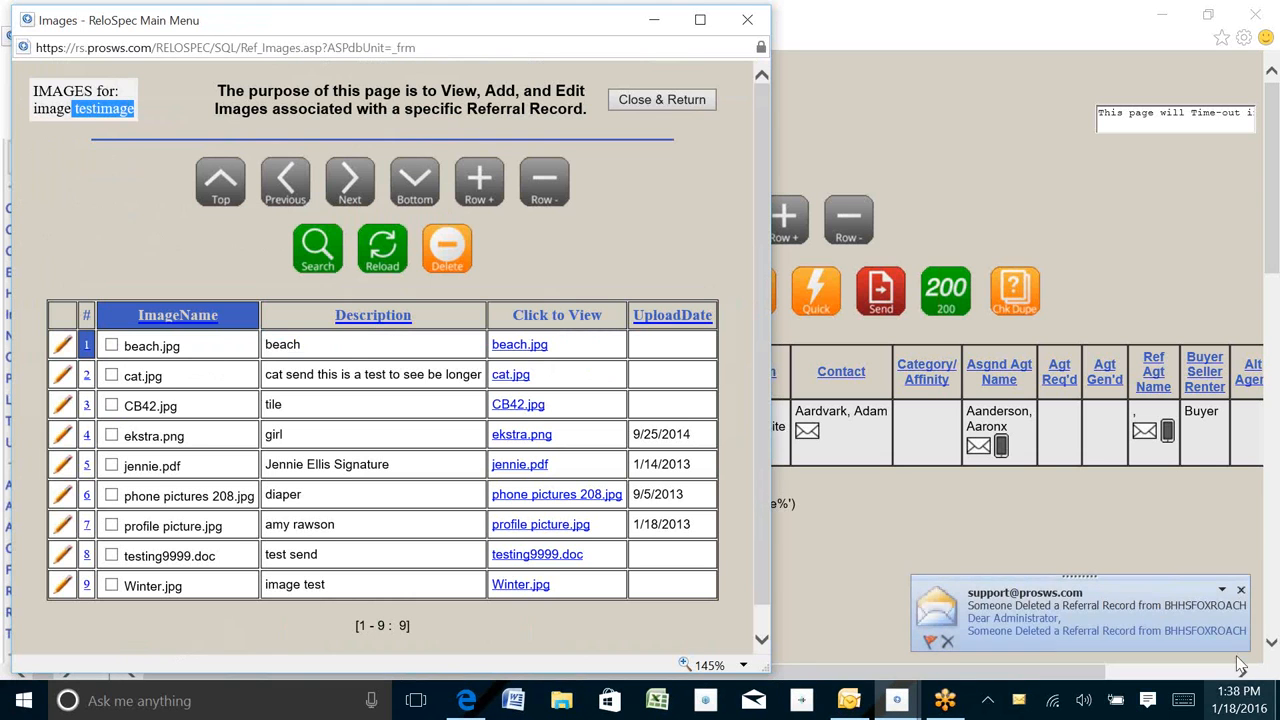
click(1246, 591)
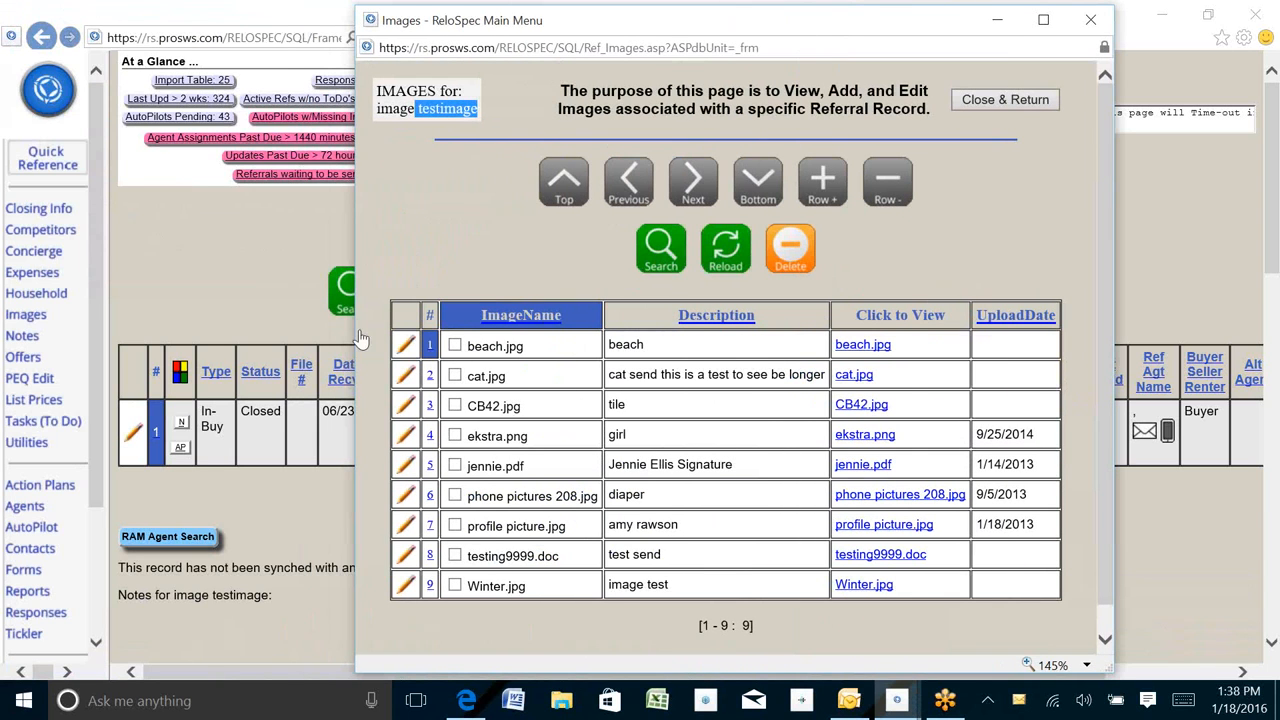
drag(578, 18, 218, 13)
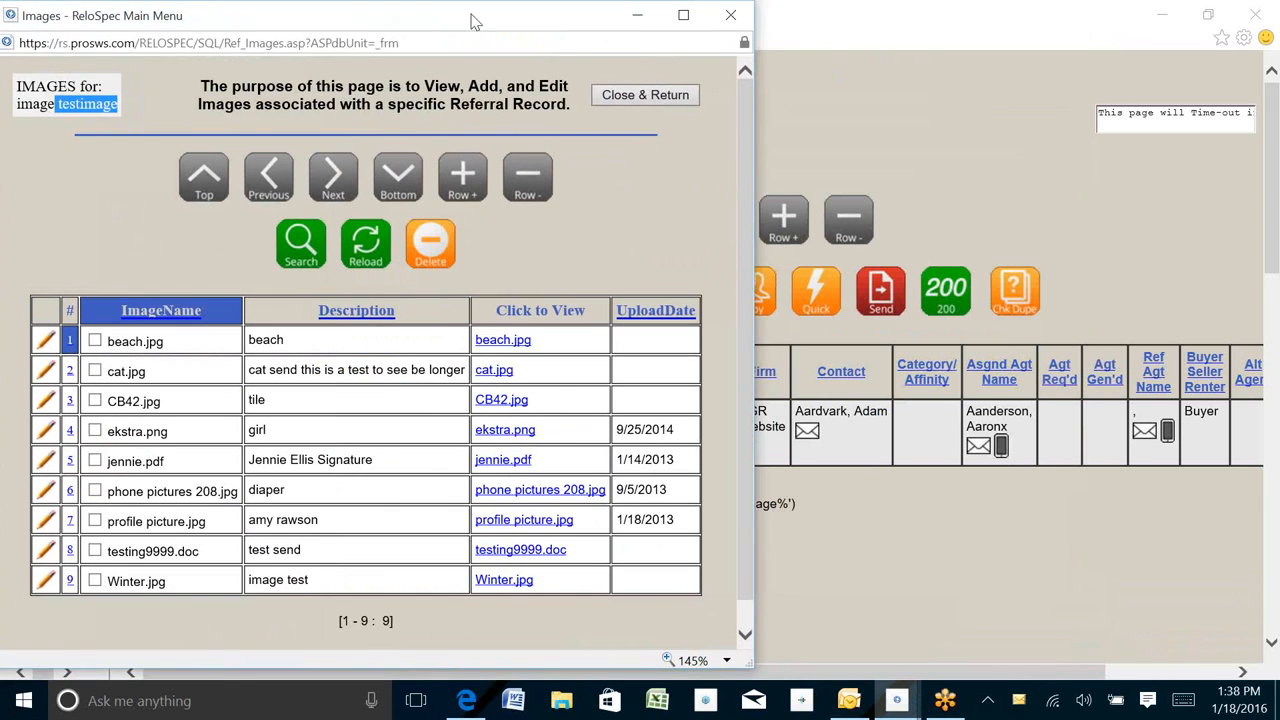
click(736, 26)
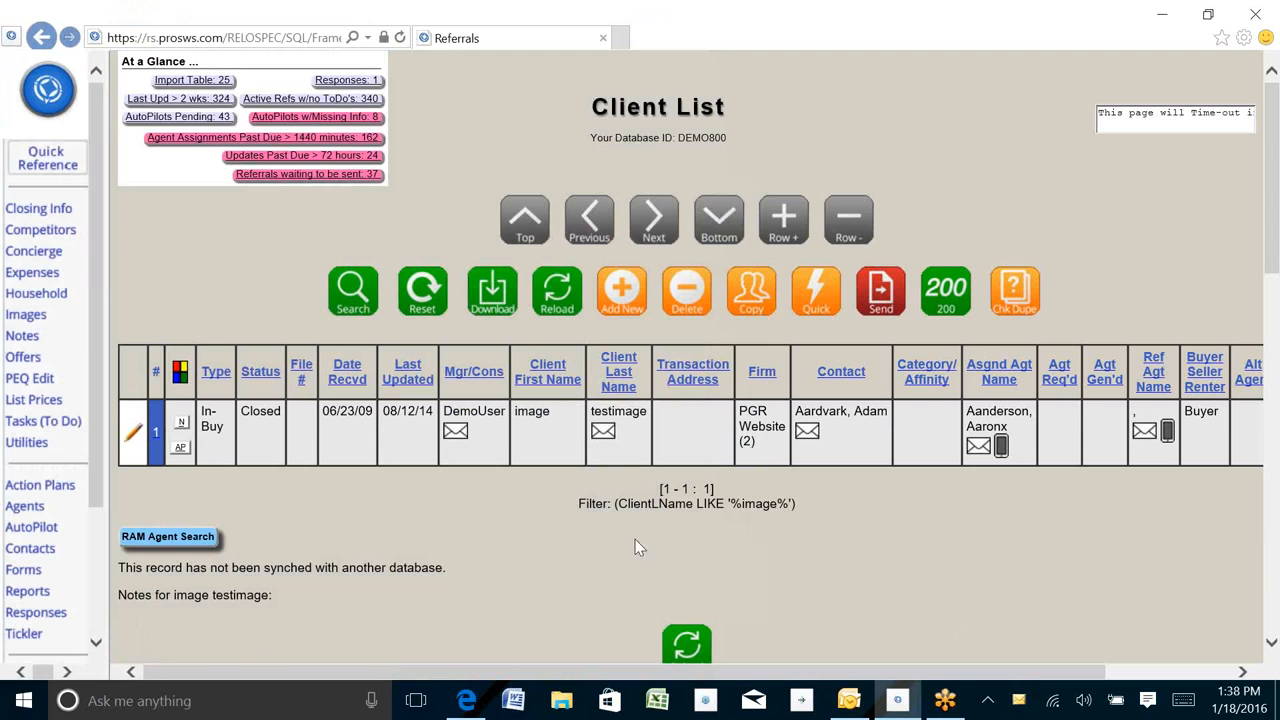
scroll(618, 528, down, 10)
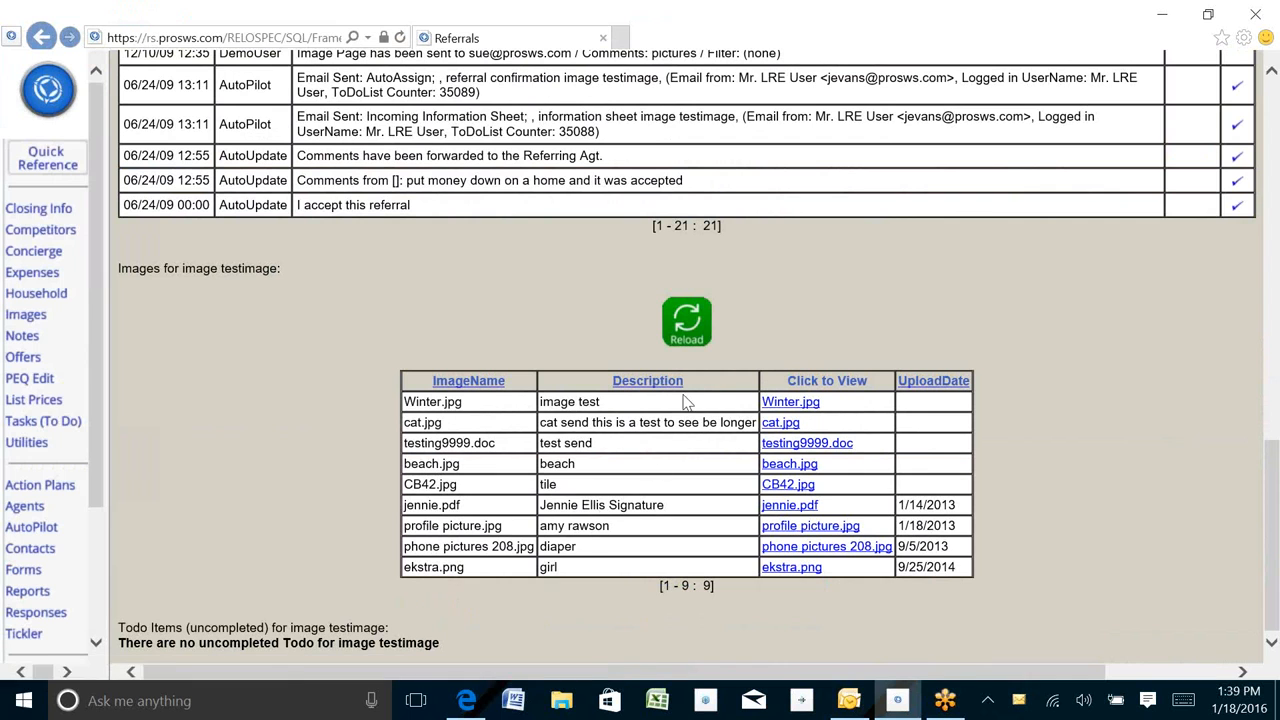
scroll(655, 395, up, 10)
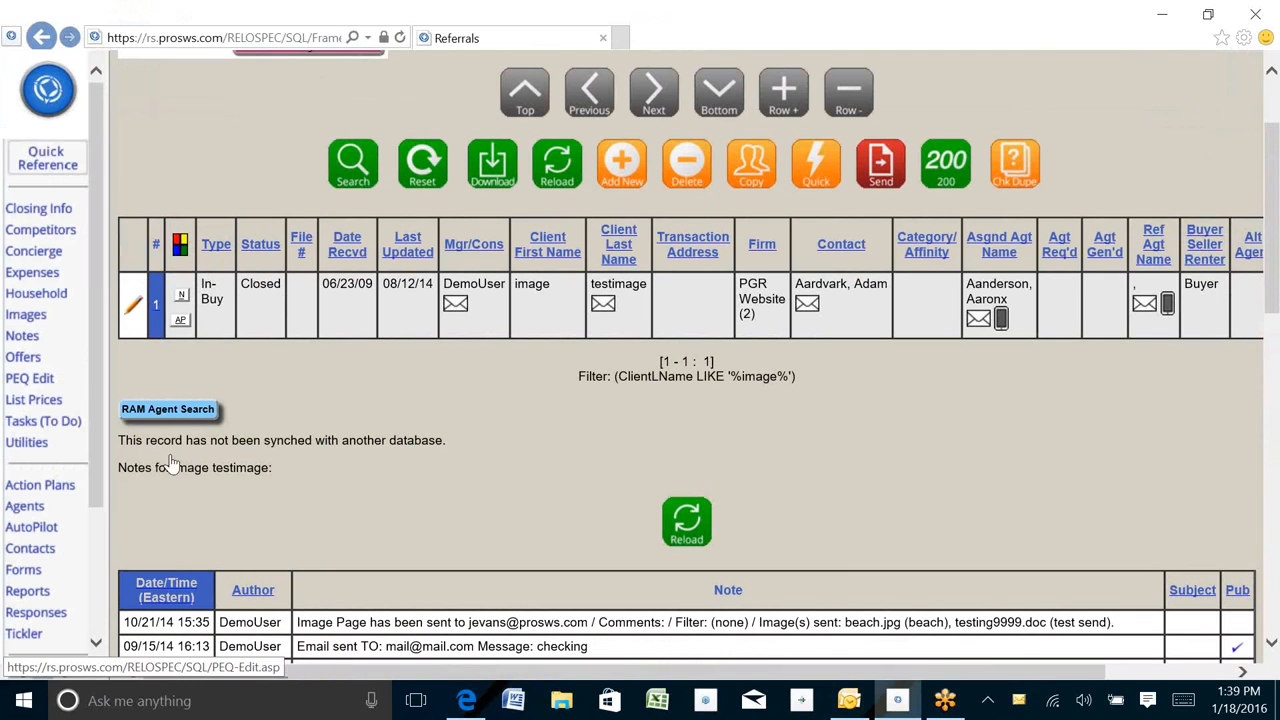
- Prepare an email with only the beach.jpg and cat.jpg images of the client, review the form, and close it unsent
click(22, 314)
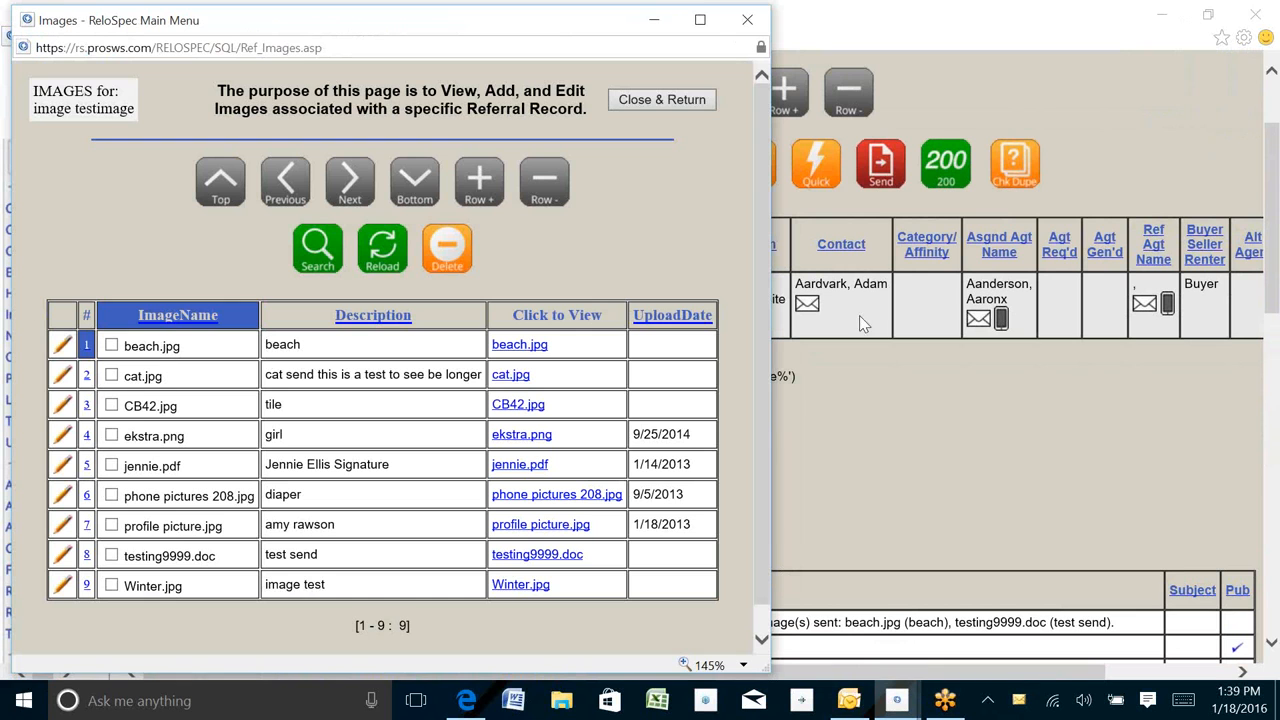
scroll(763, 225, down, 2)
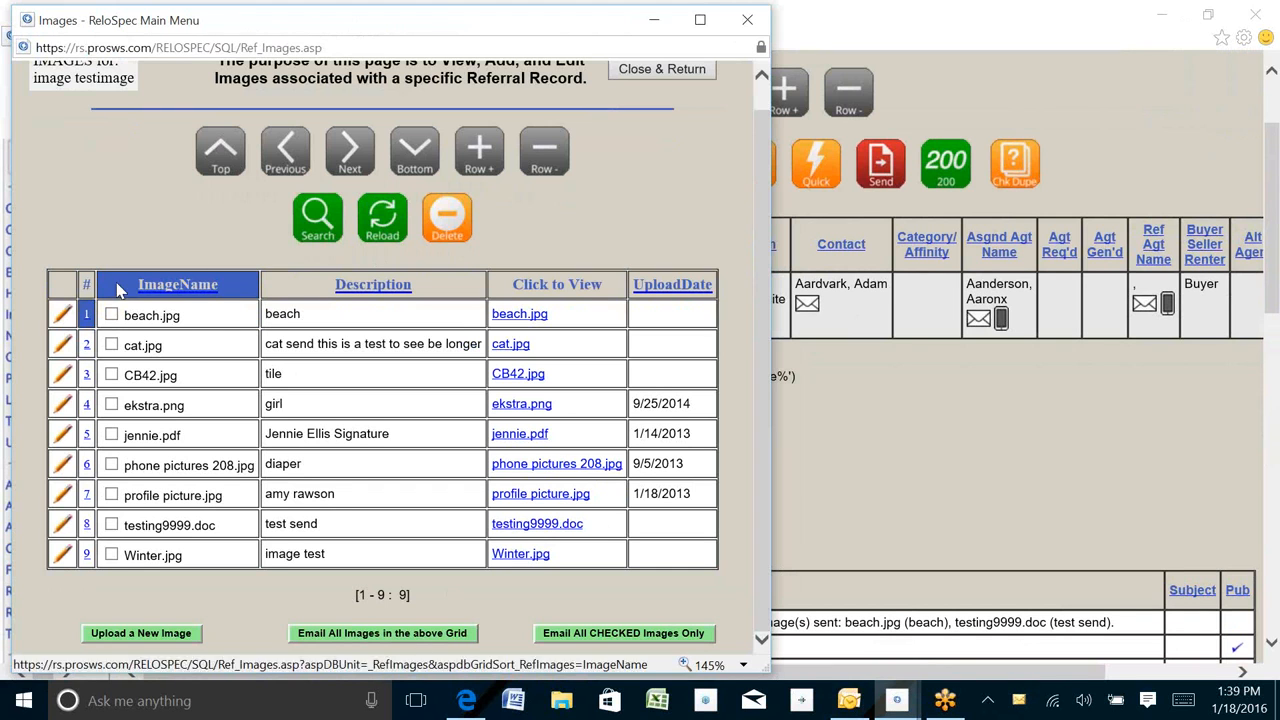
click(111, 314)
click(111, 344)
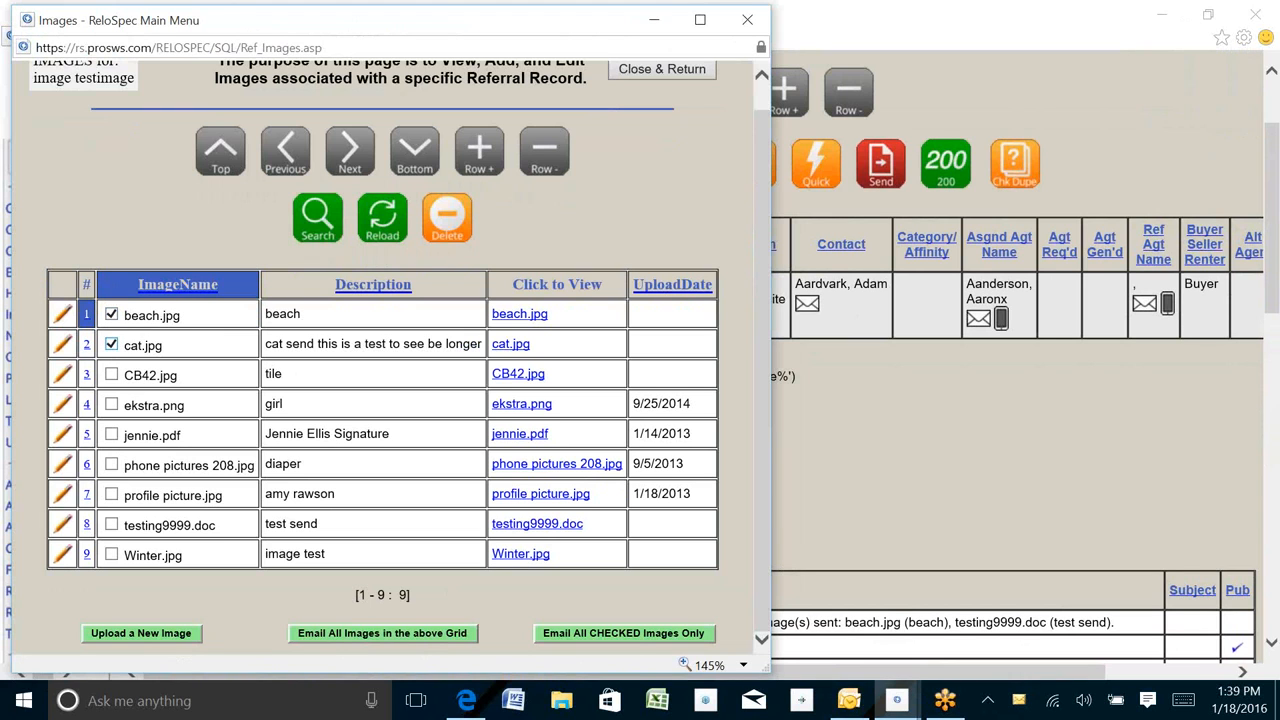
click(610, 636)
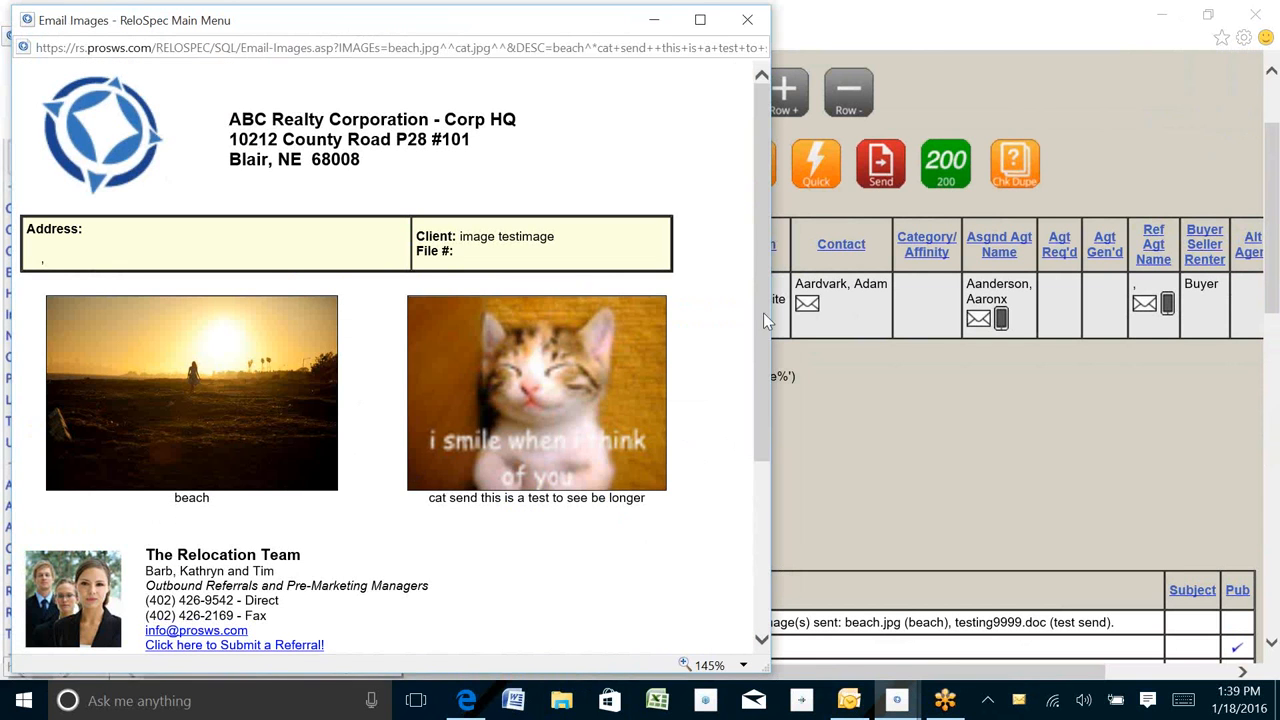
drag(757, 347, 751, 480)
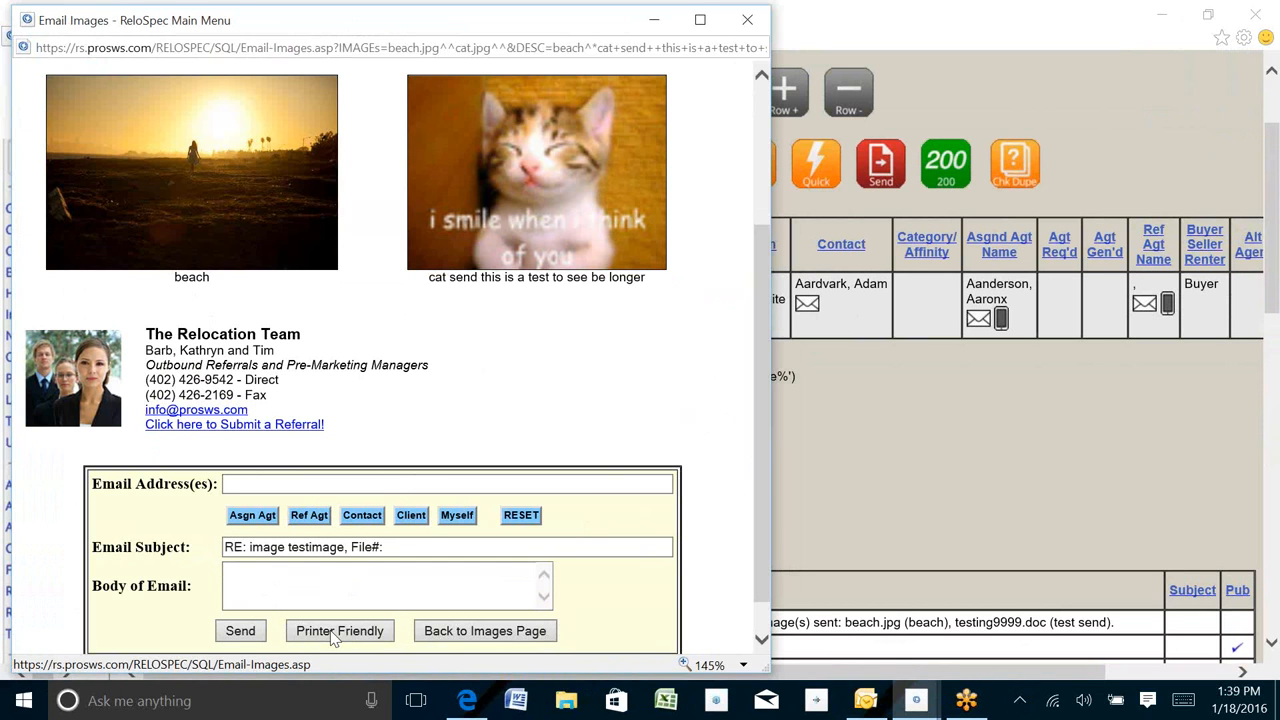
click(747, 20)
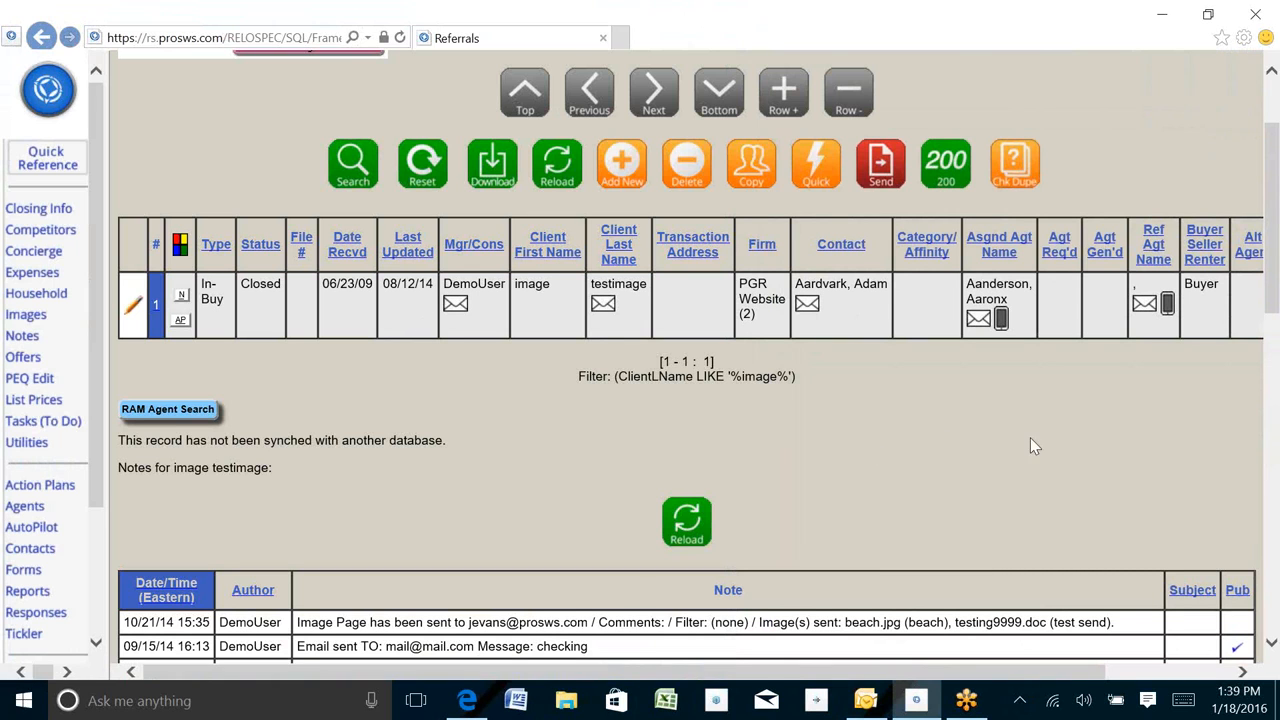
- Examine the newest entry in the client's notes about the emailed image page, and return to the client list header
scroll(1030, 447, down, 5)
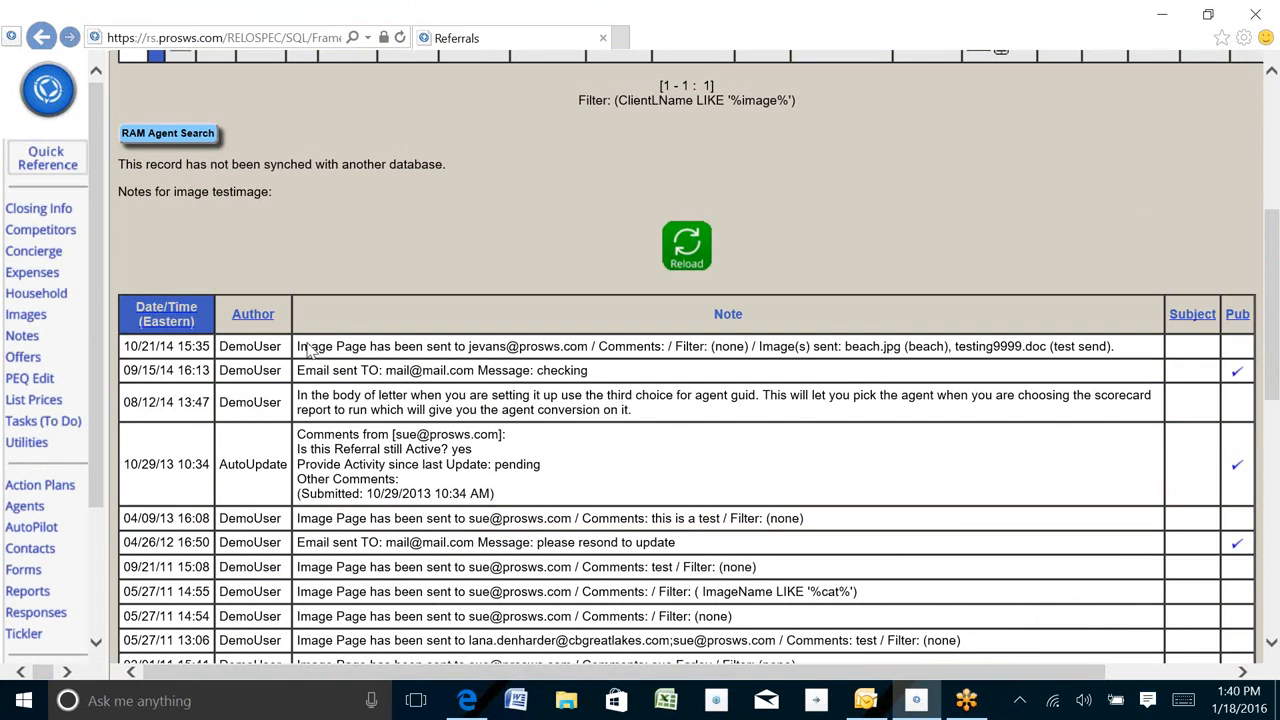
drag(297, 346, 901, 352)
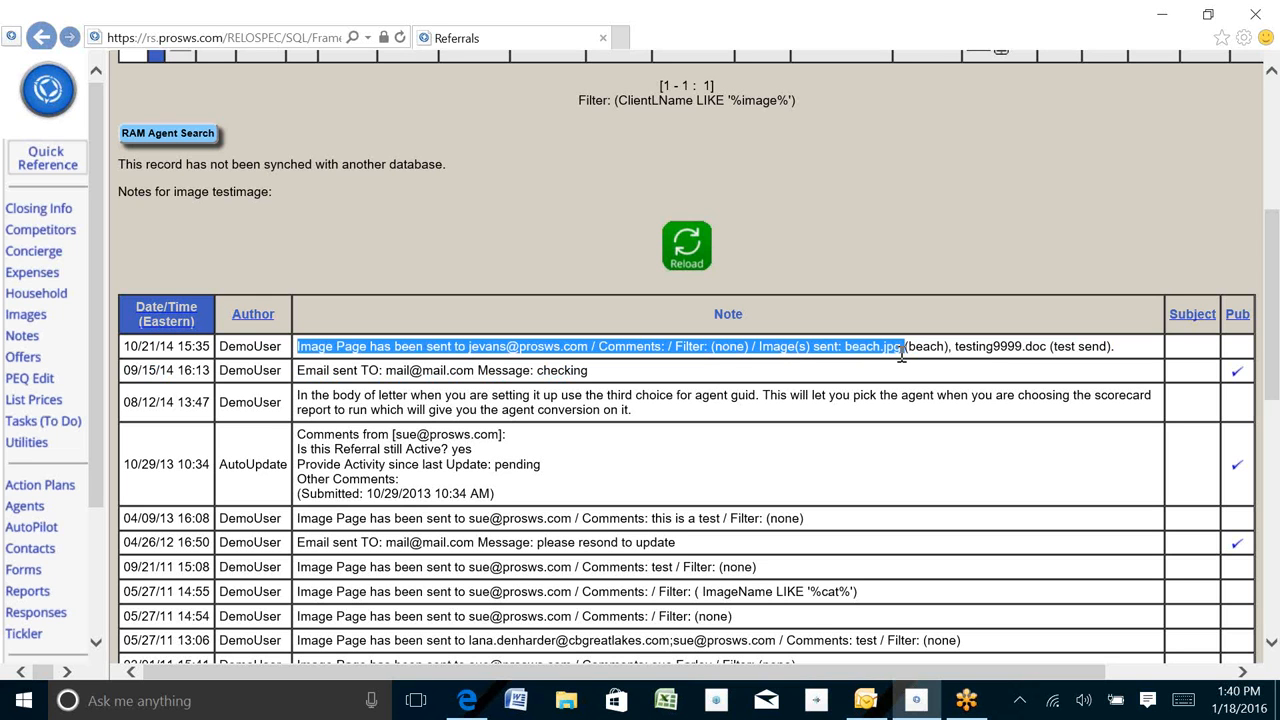
scroll(943, 205, up, 5)
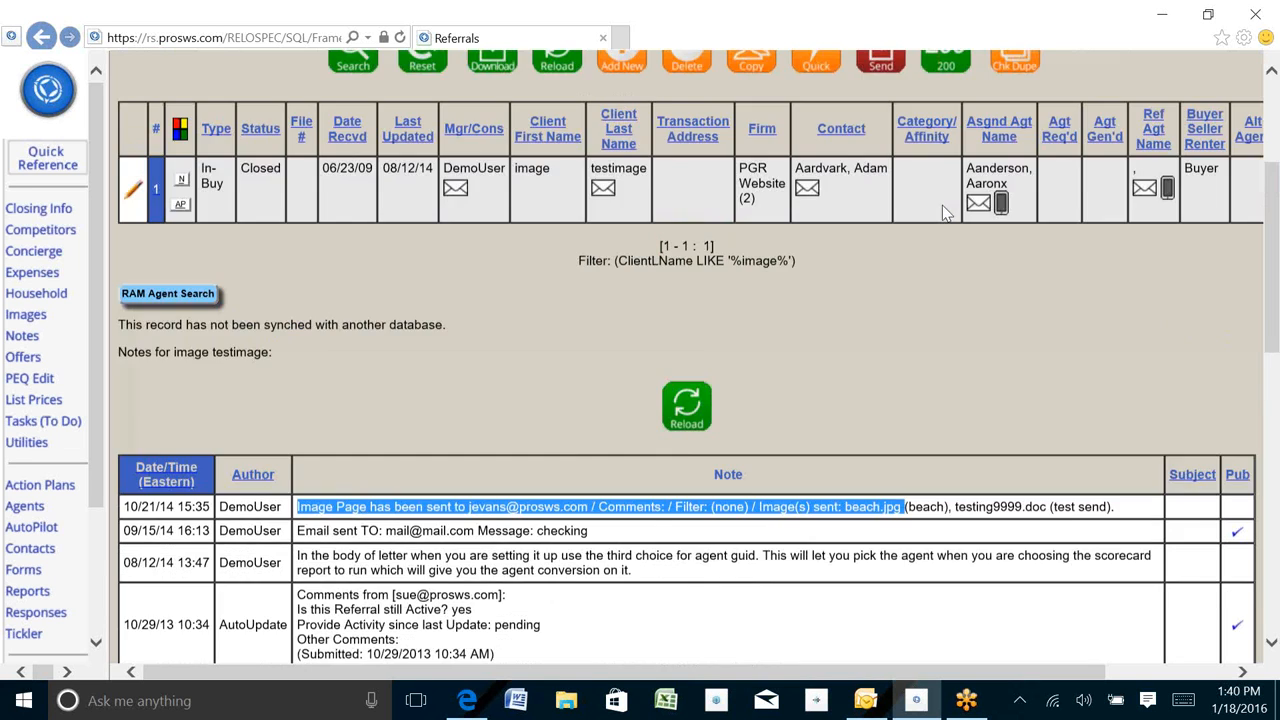
scroll(939, 207, up, 1)
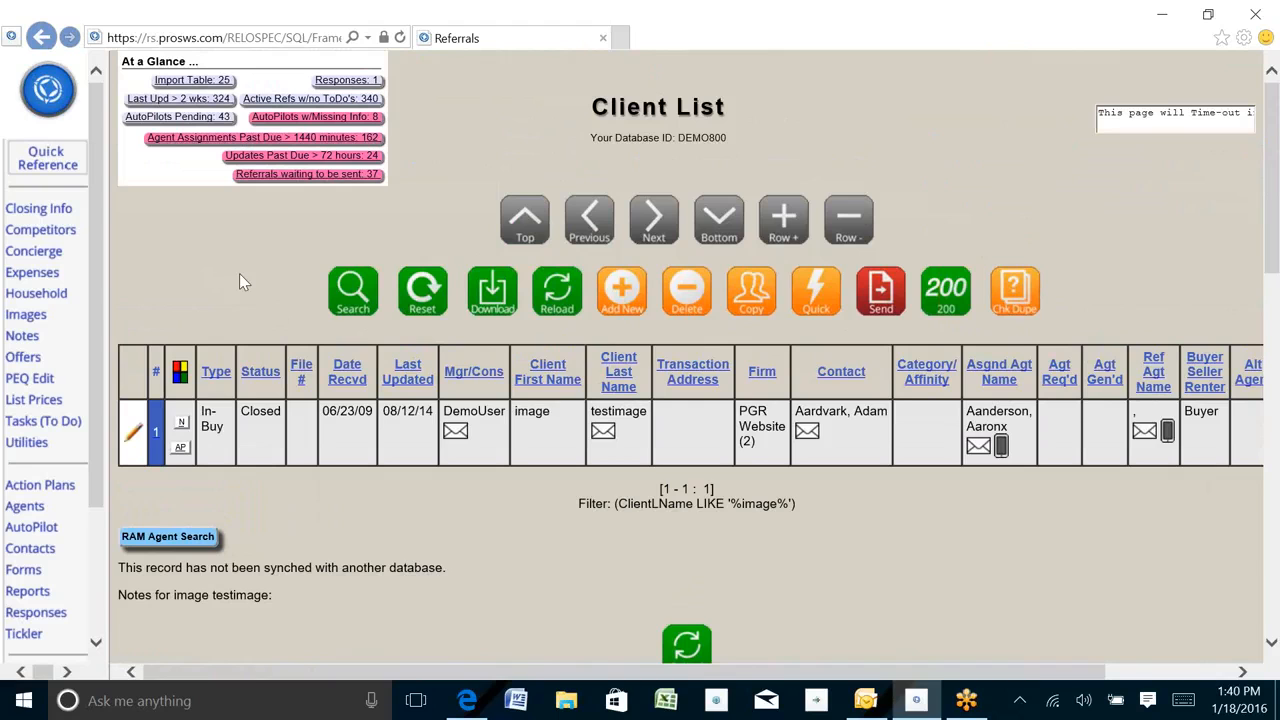